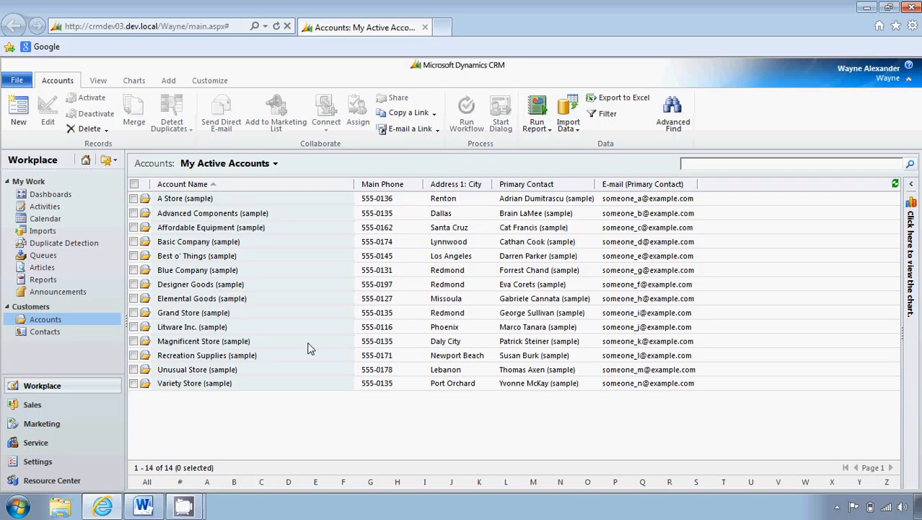
# Start a connection from the A Store (sample) account to another record, choosing the contact whose parent customer is Best o' Things (sample)
pyautogui.click(276, 204)
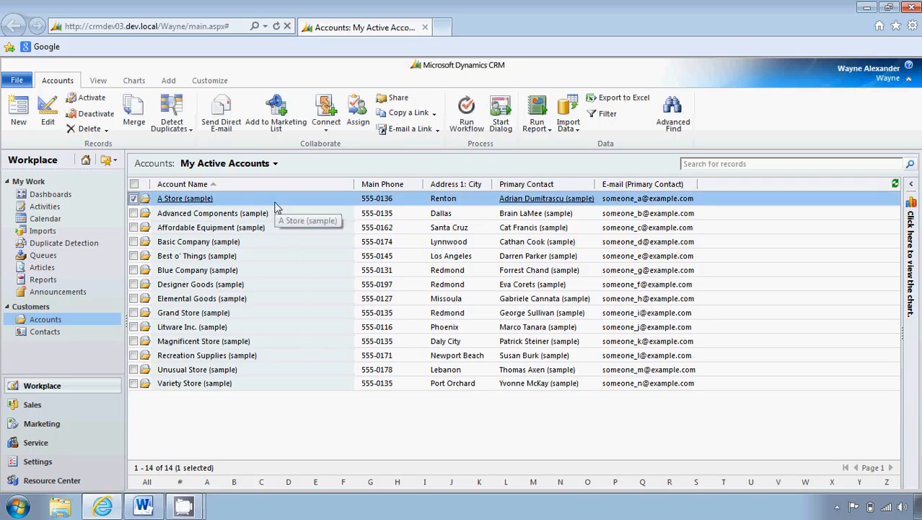
pyautogui.click(327, 132)
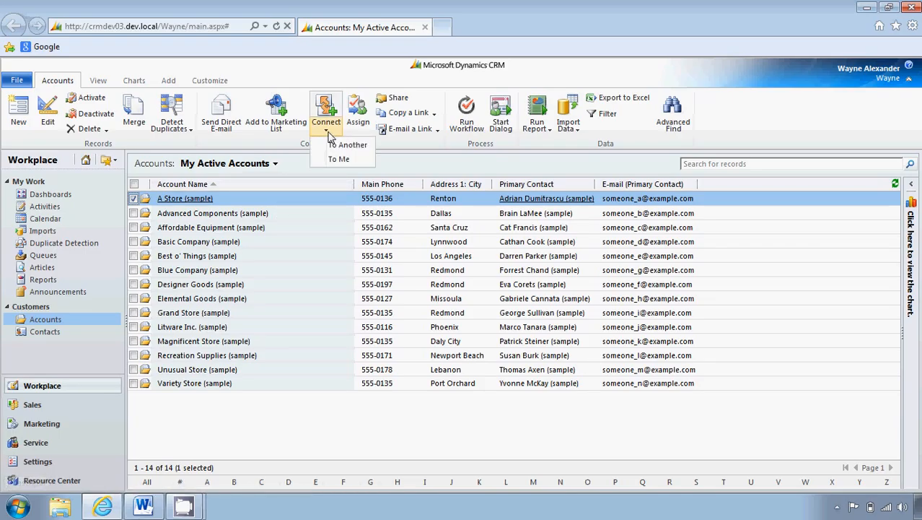
pyautogui.click(337, 145)
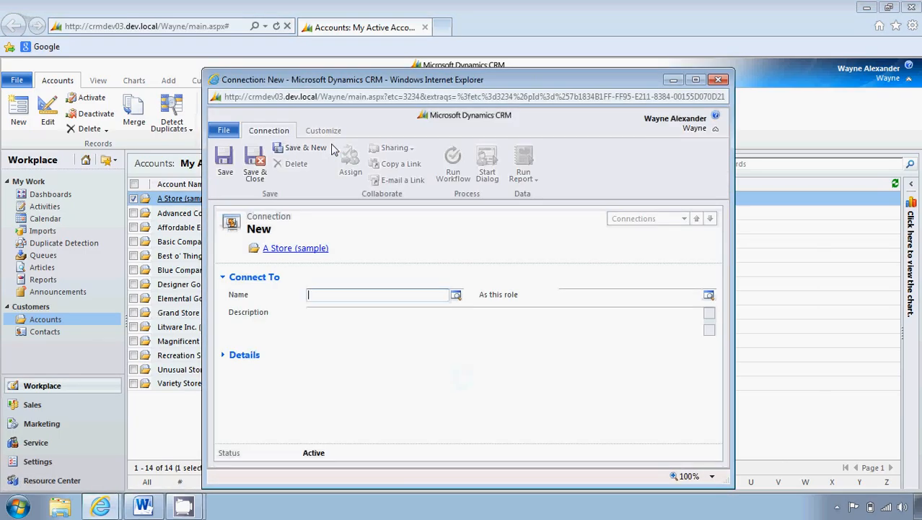
pyautogui.click(456, 297)
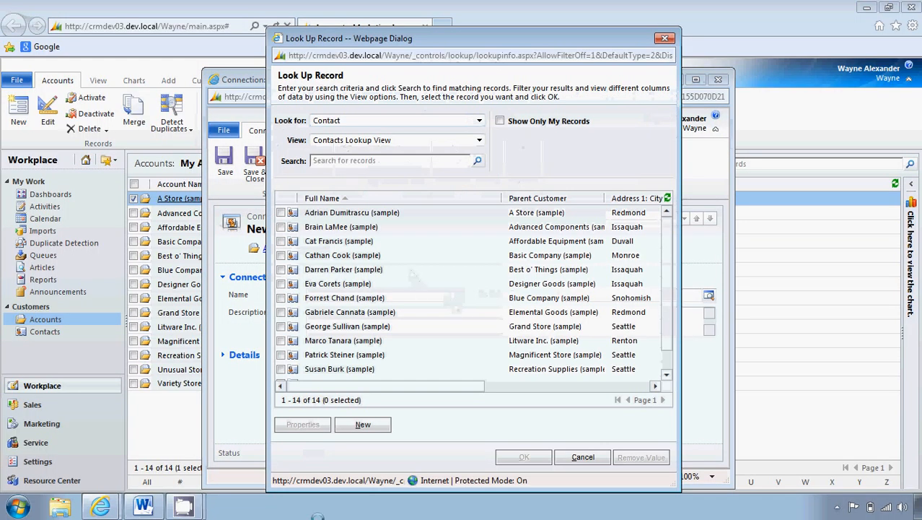
pyautogui.click(282, 270)
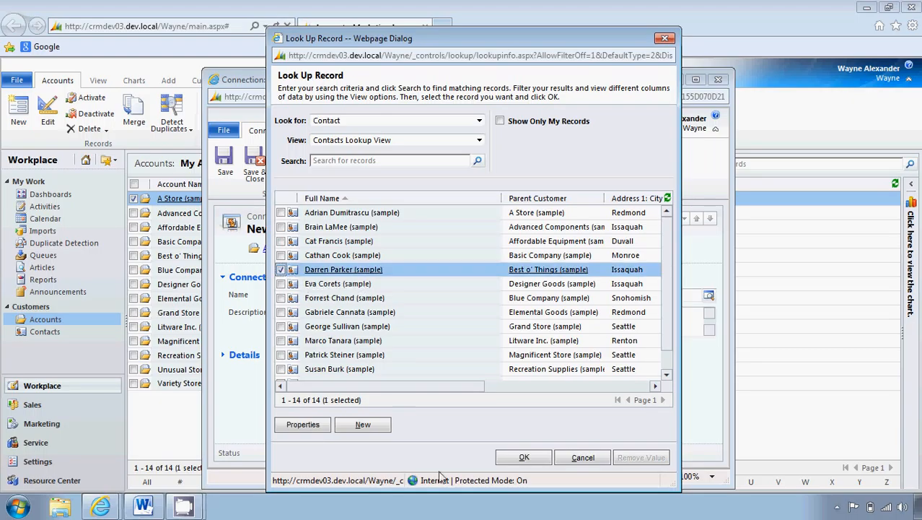
pyautogui.click(506, 459)
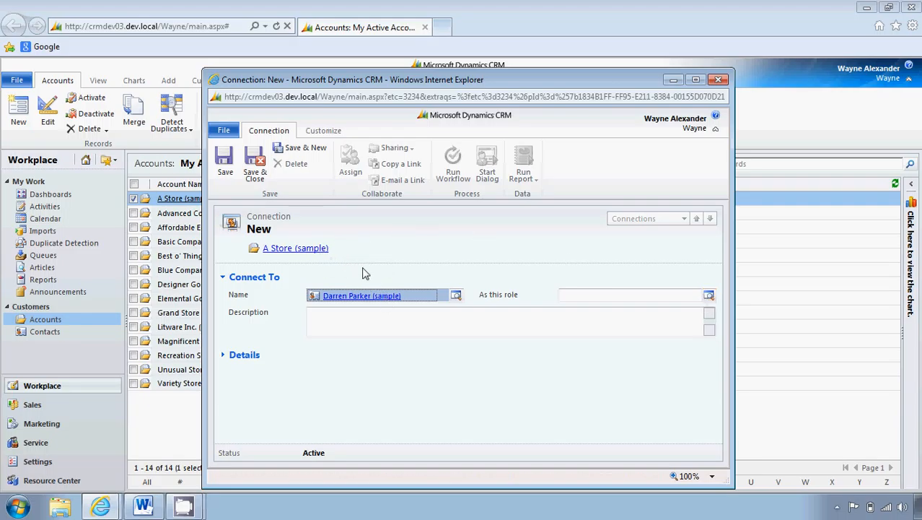
# Review the connection roles applicable to the chosen contact, and close the new connection without saving it
pyautogui.click(708, 297)
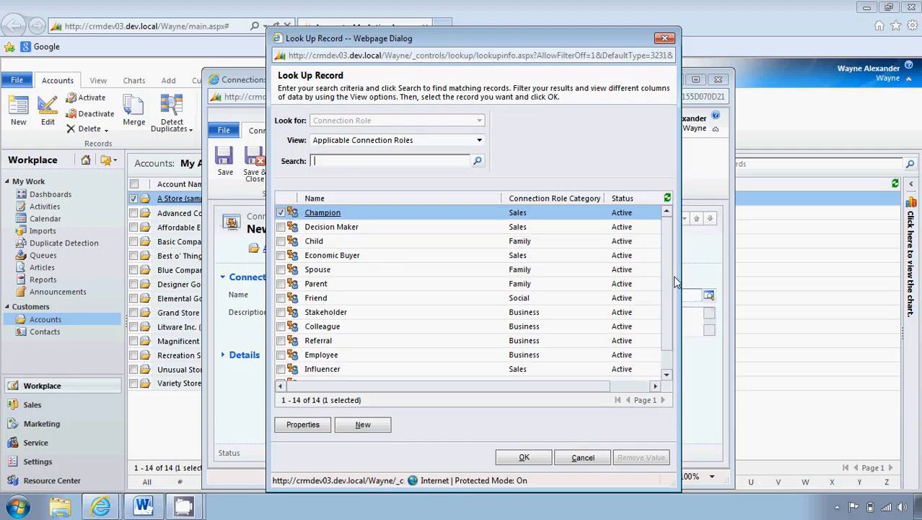
pyautogui.scroll(-1, 670, 278)
pyautogui.scroll(-1, 670, 279)
pyautogui.scroll(3, 669, 270)
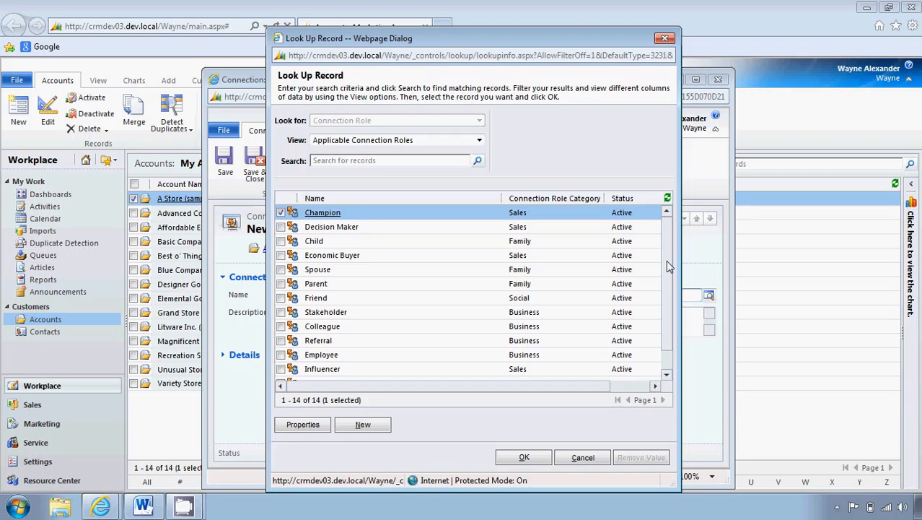
pyautogui.click(603, 458)
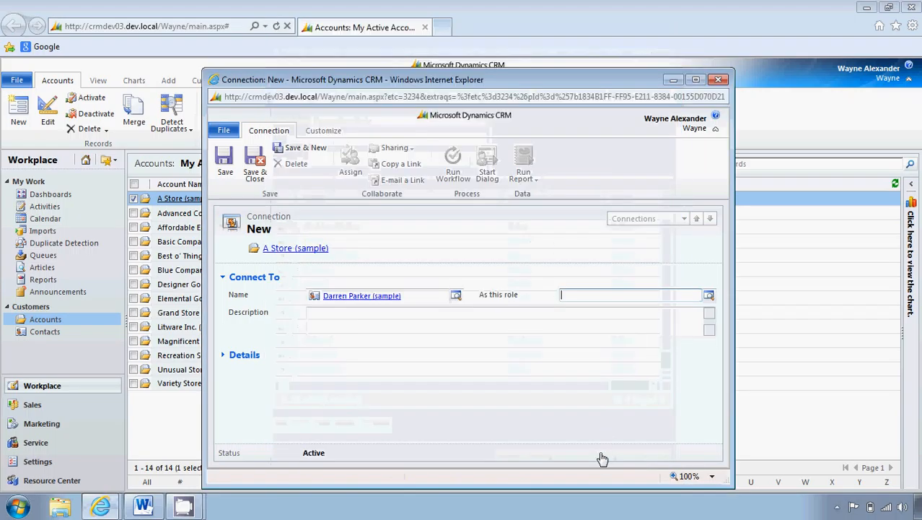
pyautogui.click(718, 80)
pyautogui.click(479, 263)
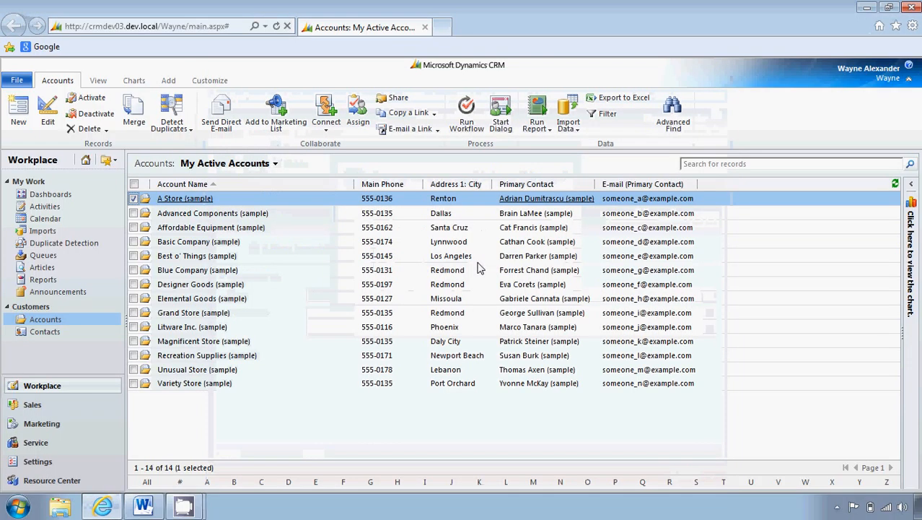
# Open the Connection Roles list in the Business Management settings
pyautogui.click(105, 460)
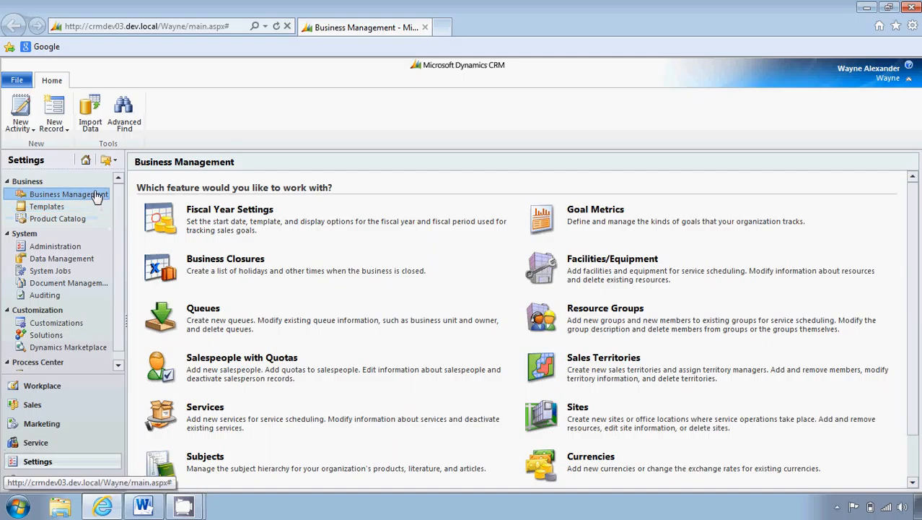
pyautogui.click(98, 195)
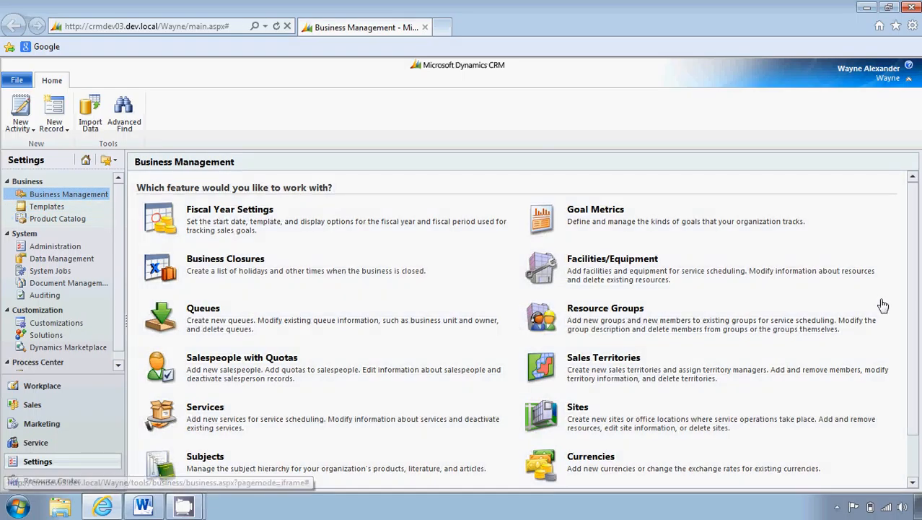
pyautogui.scroll(-2, 908, 296)
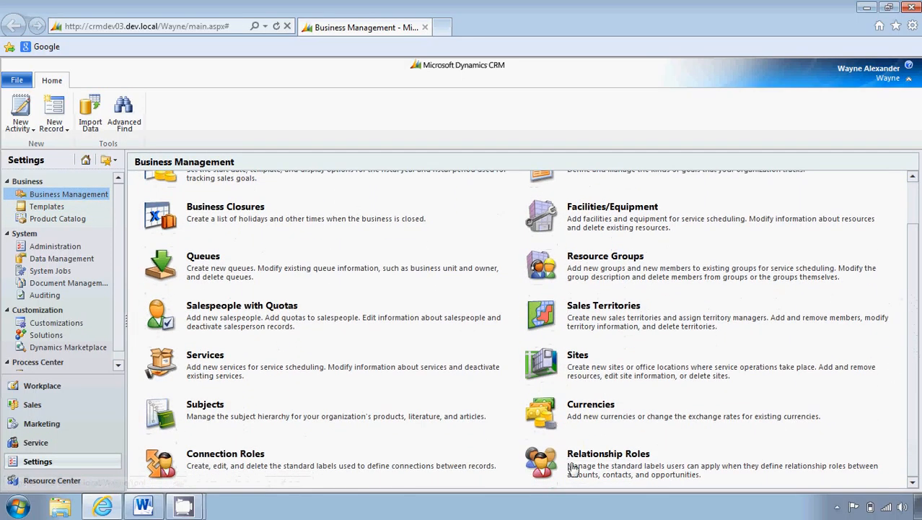
pyautogui.click(260, 456)
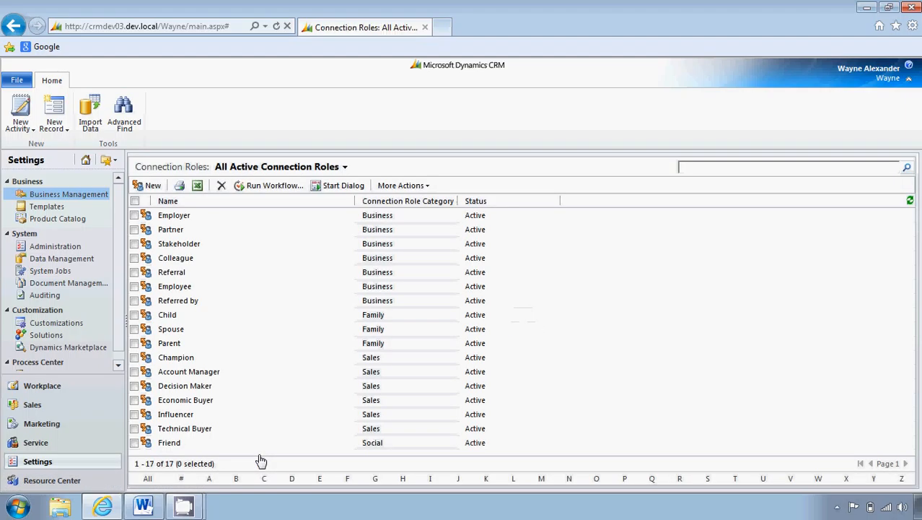
# Create a connection role named Former Employer in the Business category, limited to the Account record type
pyautogui.click(151, 187)
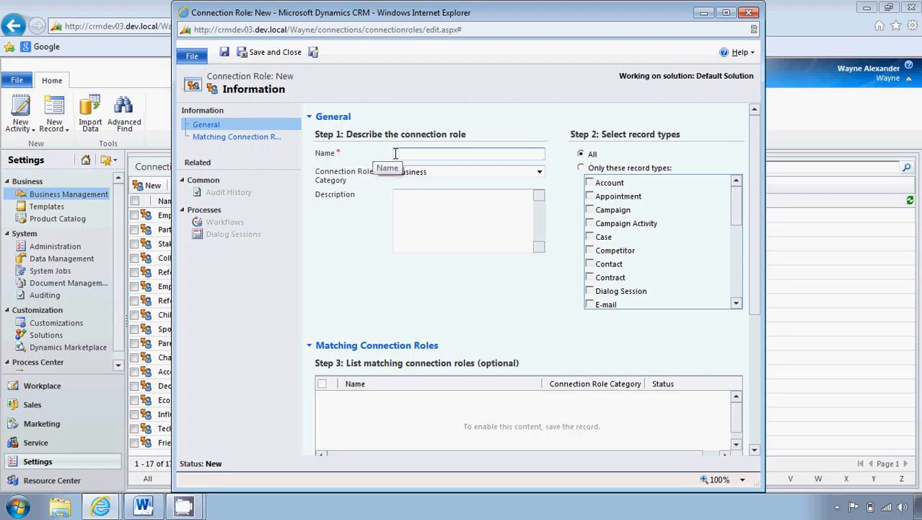
pyautogui.write('Former Employer')
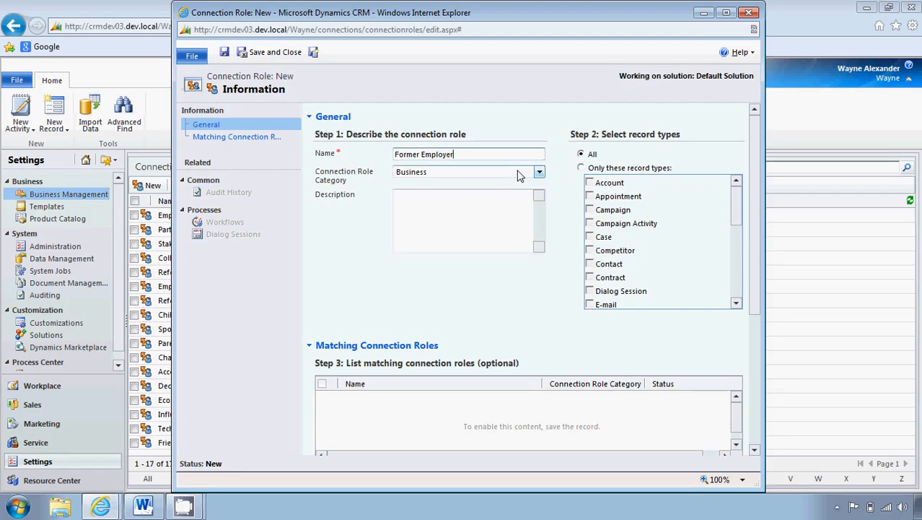
pyautogui.click(540, 173)
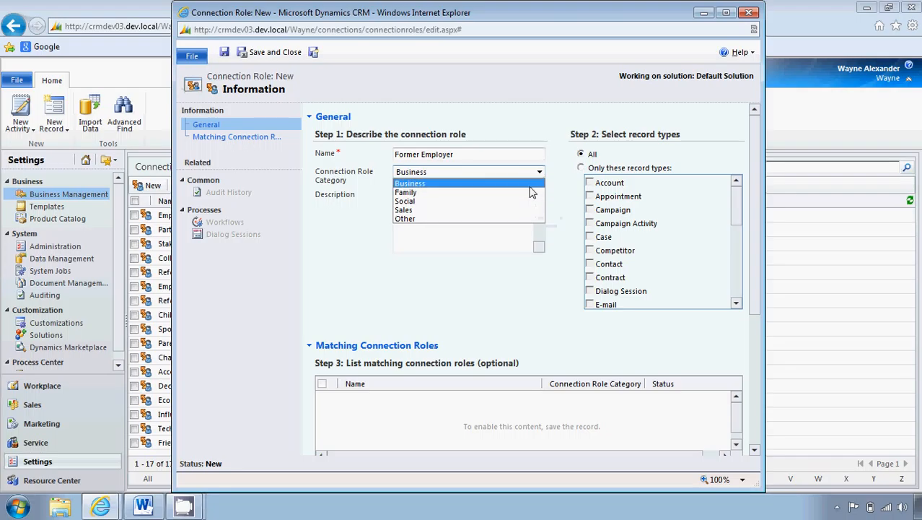
pyautogui.click(532, 183)
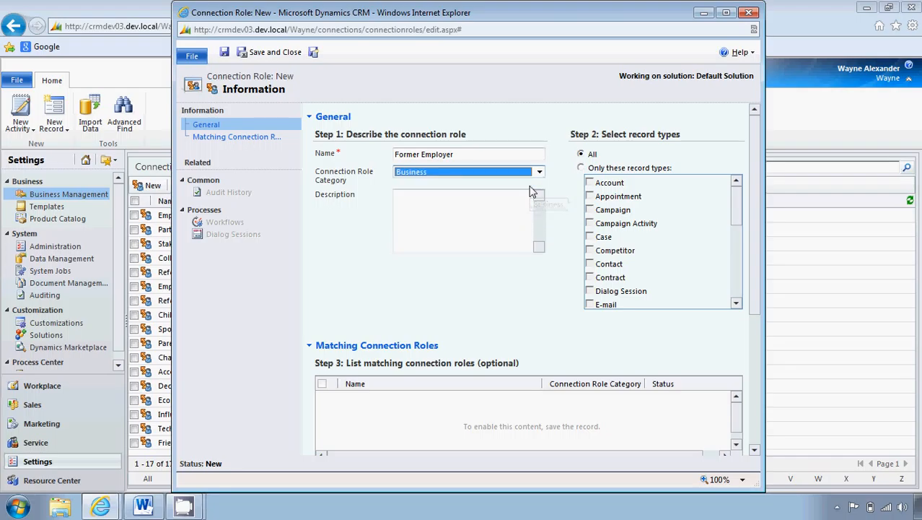
pyautogui.click(582, 171)
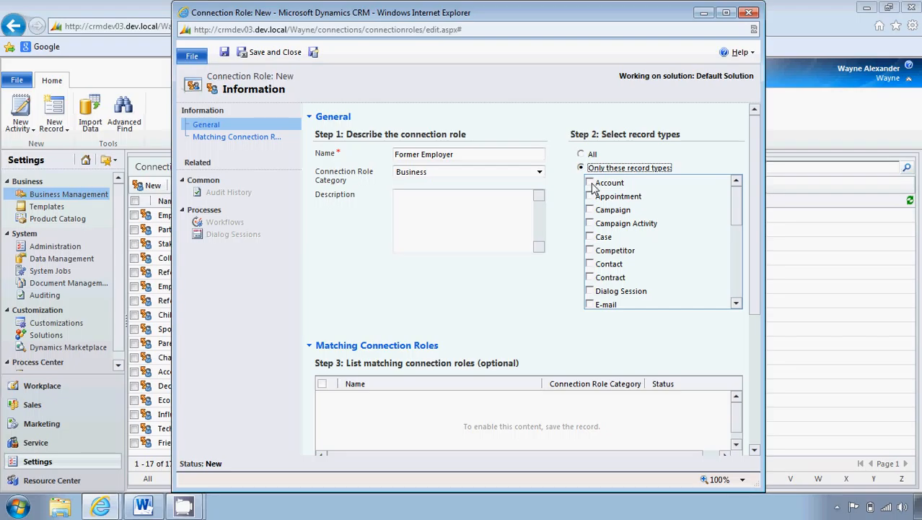
pyautogui.click(590, 184)
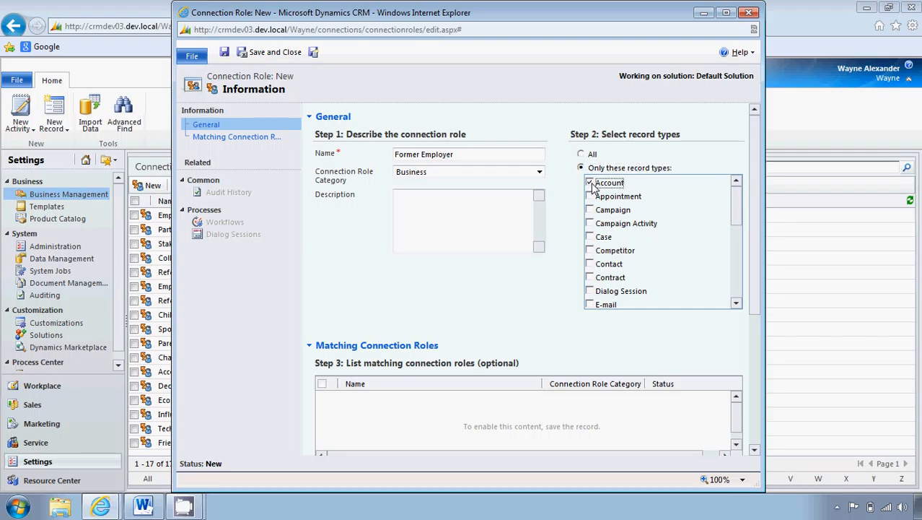
# Describe the role as "This account is the former employer of the selected contact" and save it, keeping the record open
pyautogui.click(515, 231)
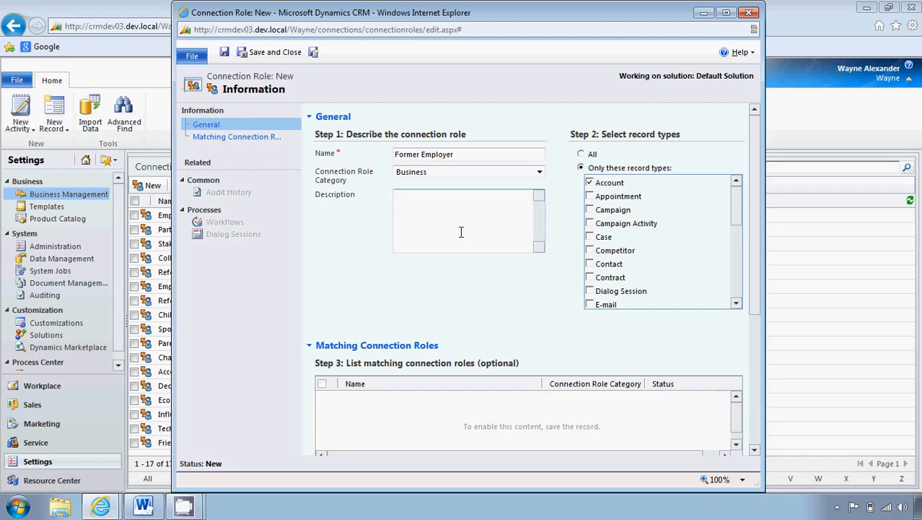
pyautogui.write('This account is the former employer of ')
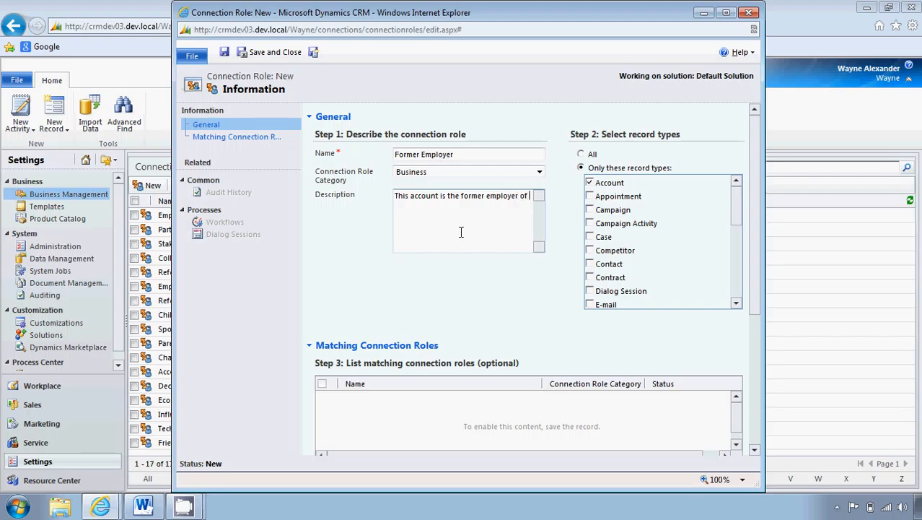
pyautogui.write('the selected contact')
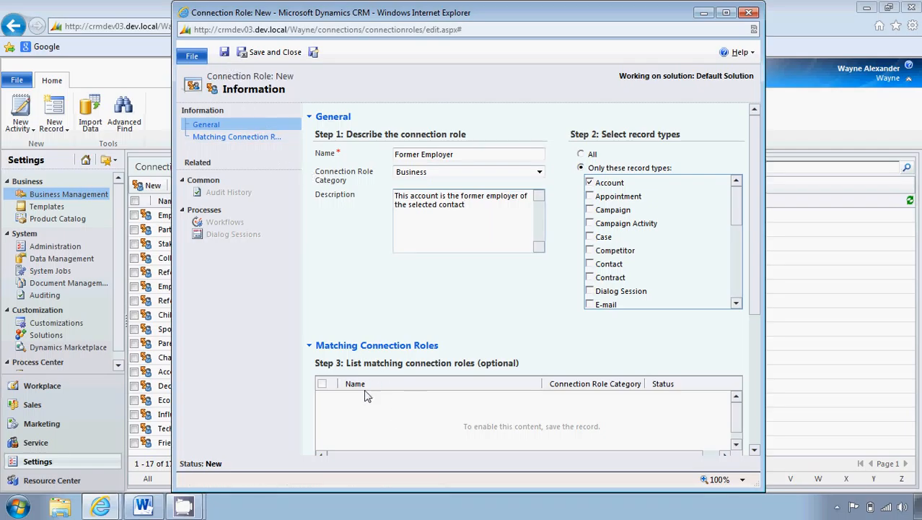
pyautogui.click(225, 54)
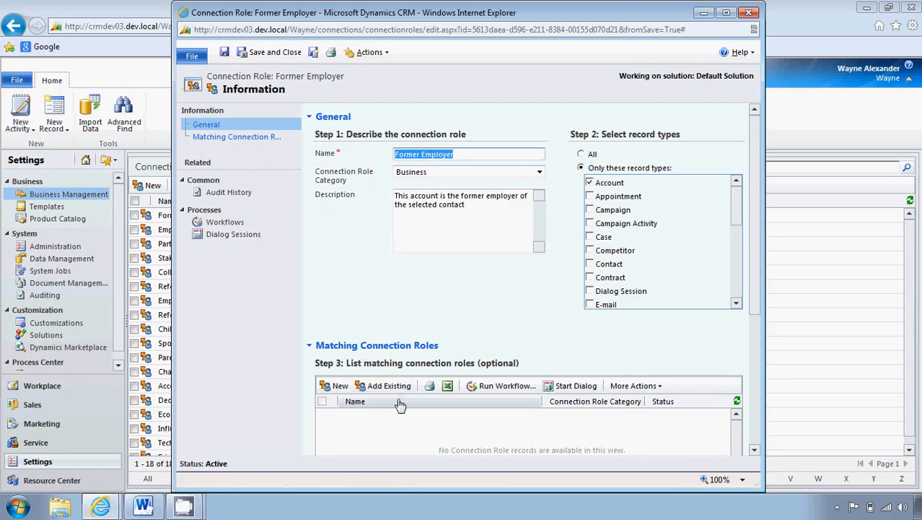
# Start a new matching connection role for Former Employer and name it Former Employee
pyautogui.click(339, 386)
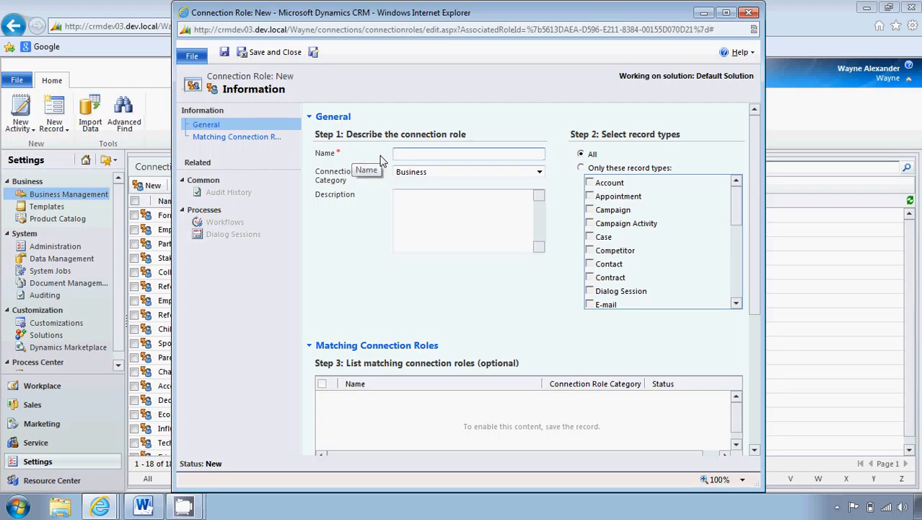
pyautogui.write('Former Empl')
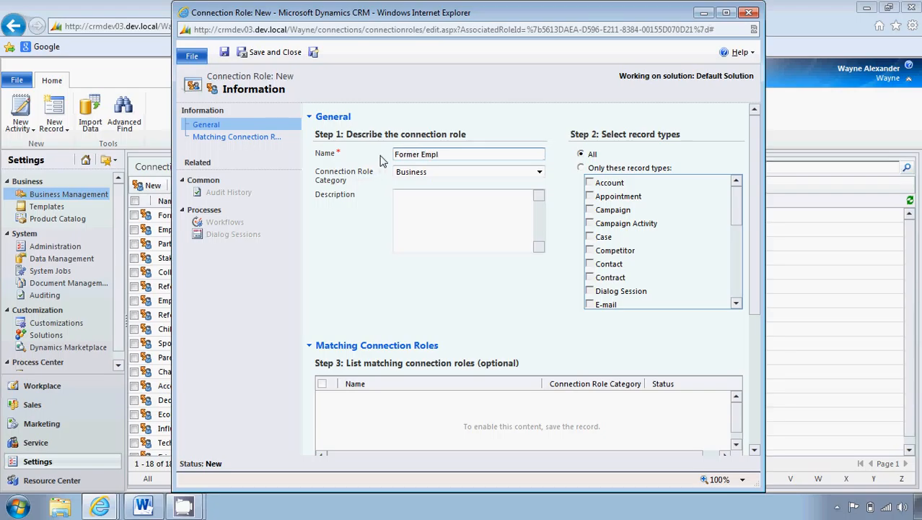
pyautogui.write('oyee')
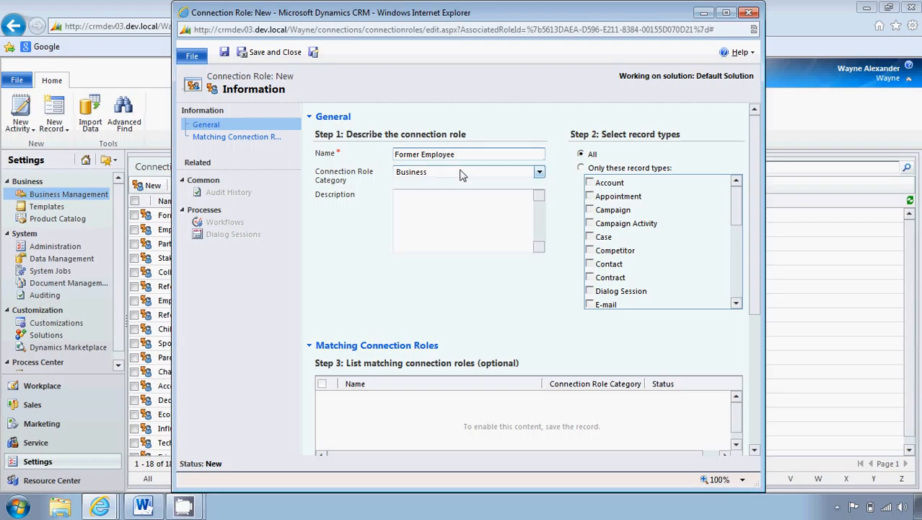
# Enter the Former Employee role's description as "This connection is for former employee of the selected account"
pyautogui.click(461, 206)
pyautogui.write('This co')
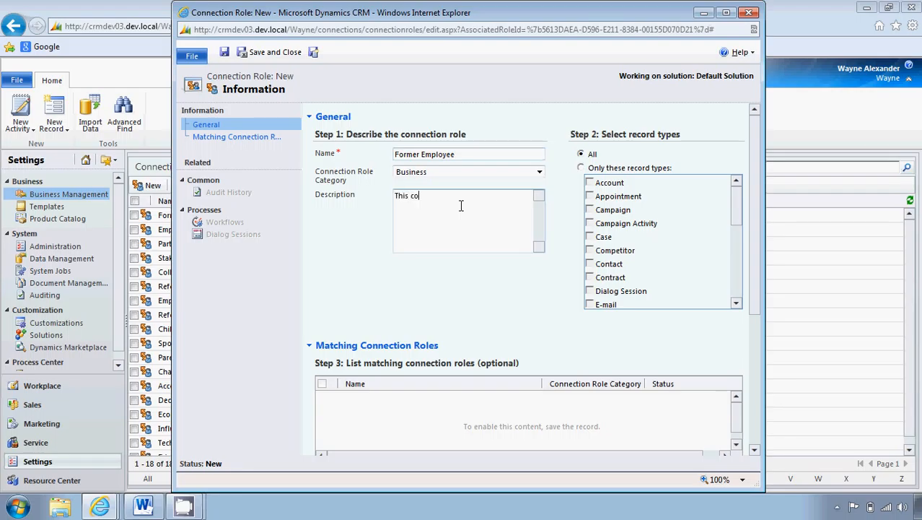
pyautogui.write('nnection is f')
pyautogui.write('or former employe')
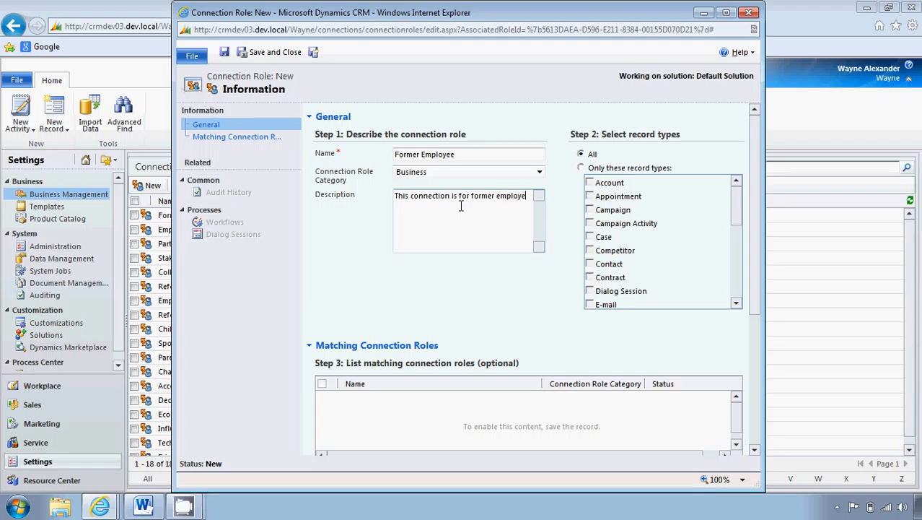
pyautogui.write('e of the selected account')
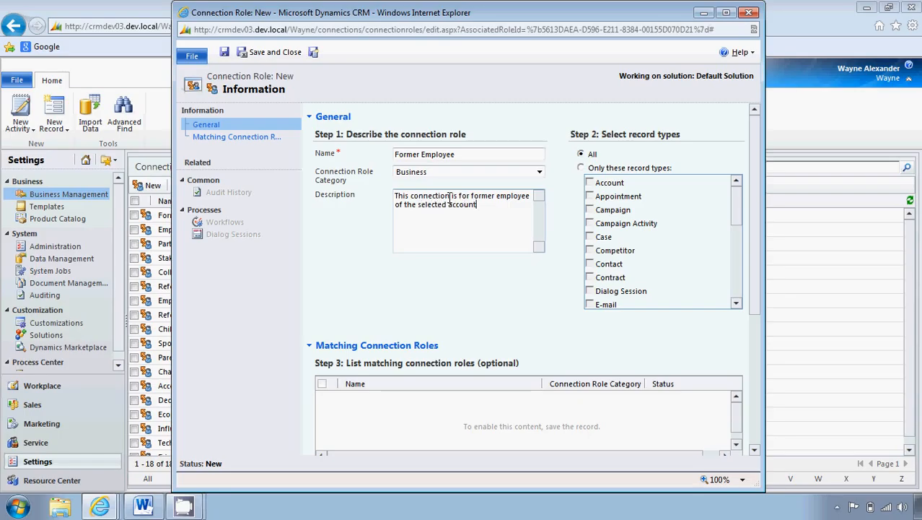
# Reword the description to "This contact is the former employee of the selected account"
pyautogui.moveTo(451, 200); pyautogui.dragTo(422, 204)
pyautogui.press('BackSpace')
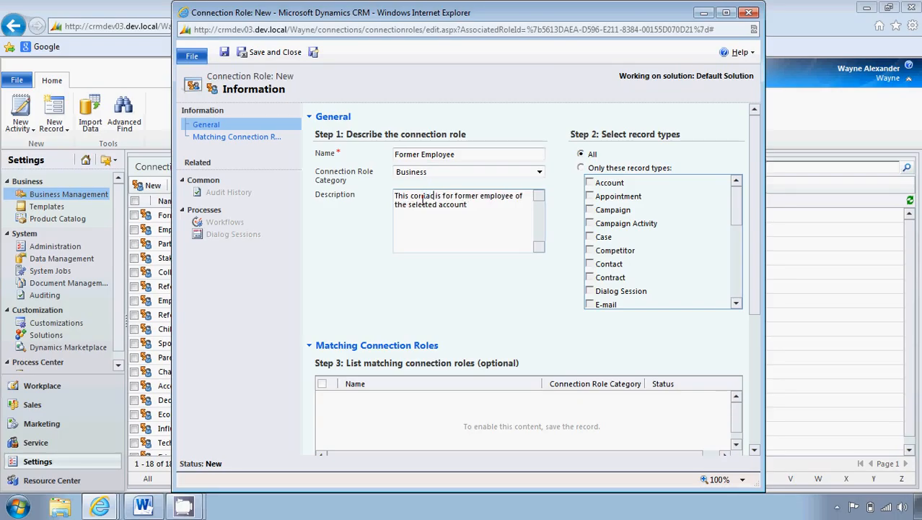
pyautogui.write('tact')
pyautogui.moveTo(459, 195); pyautogui.dragTo(451, 203)
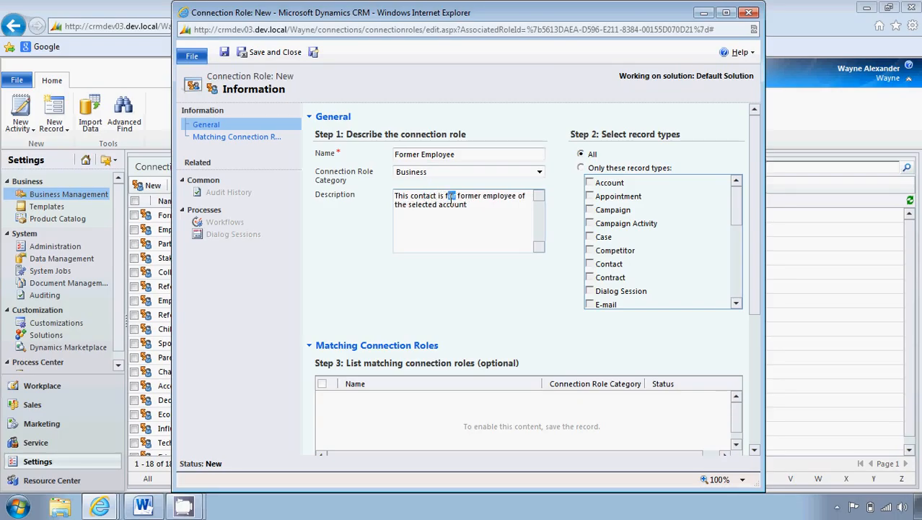
pyautogui.write('the')
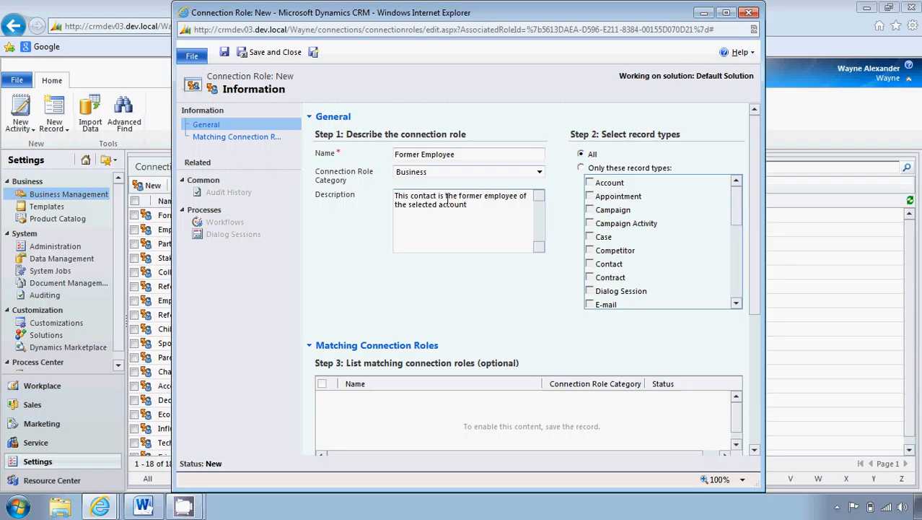
# Restrict the Former Employee role to Contact records, and save and close both it and the Former Employer role
pyautogui.click(581, 171)
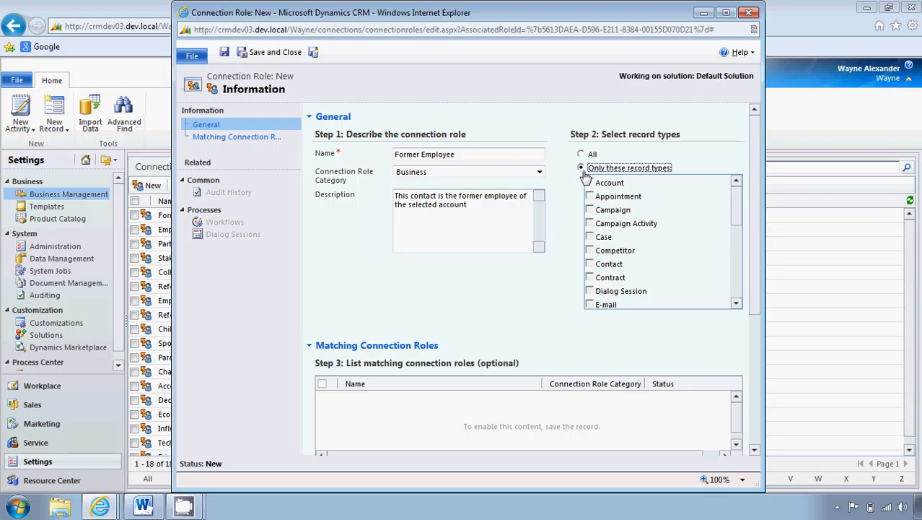
pyautogui.click(590, 267)
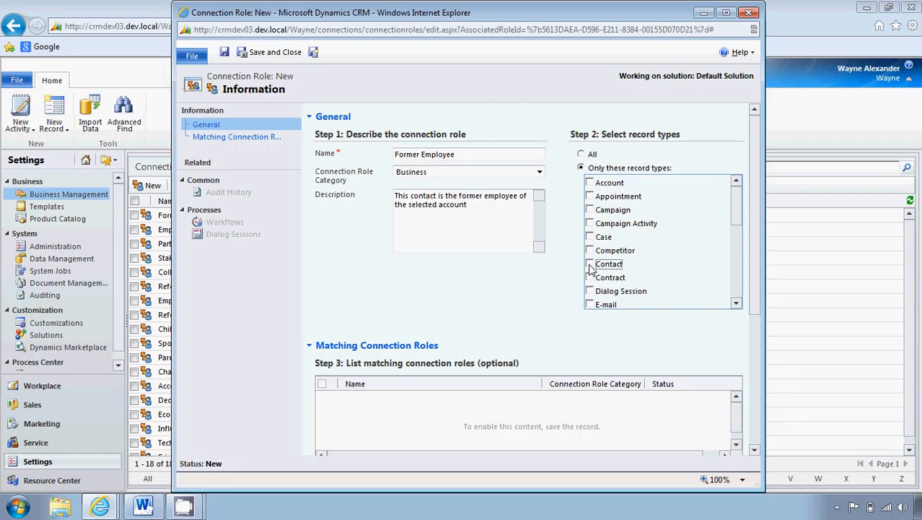
pyautogui.click(590, 265)
pyautogui.click(289, 57)
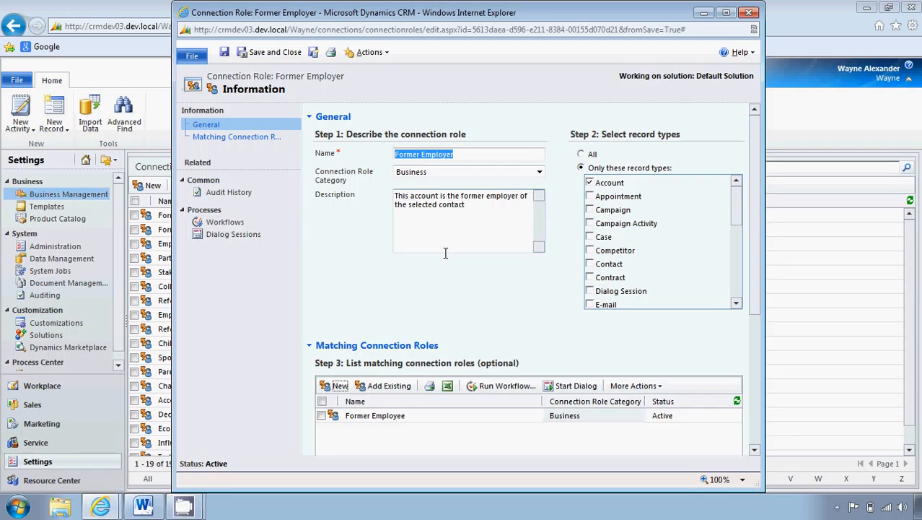
pyautogui.click(278, 52)
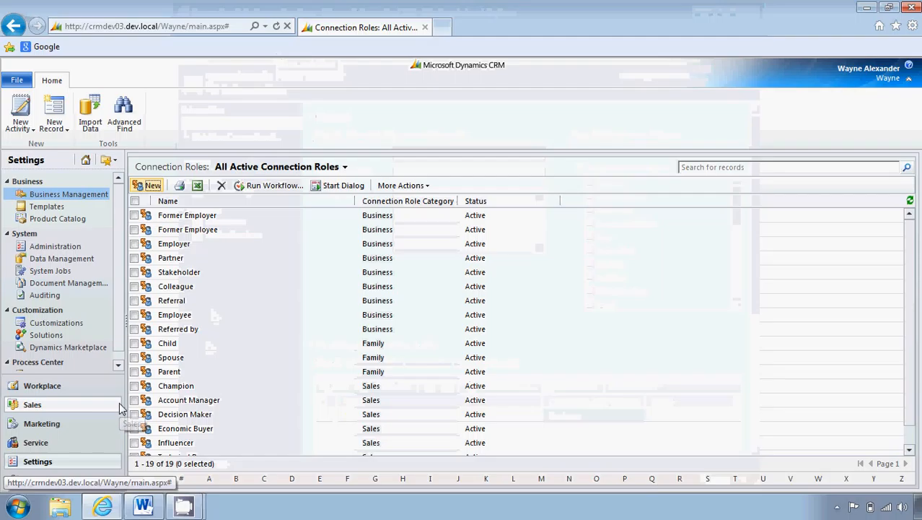
# Start a new connection from the Unusual Store (sample) account in the Workplace accounts list
pyautogui.click(101, 392)
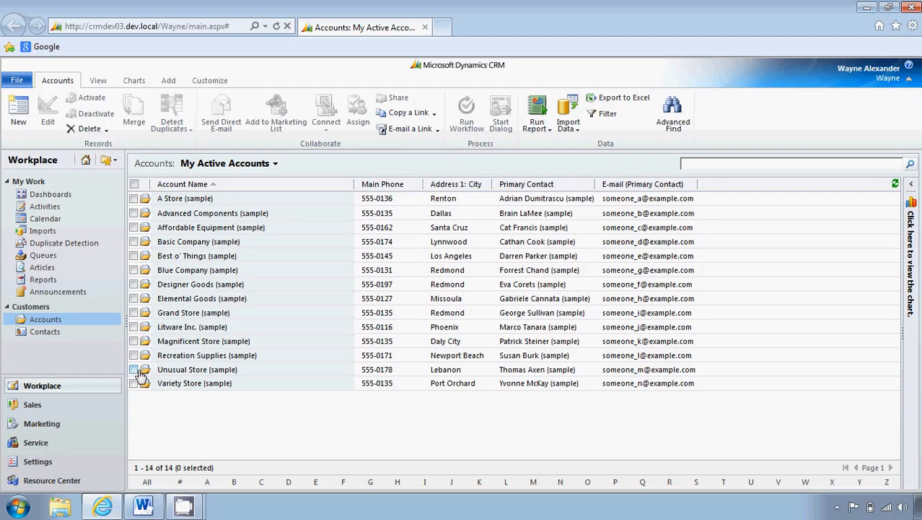
pyautogui.click(139, 370)
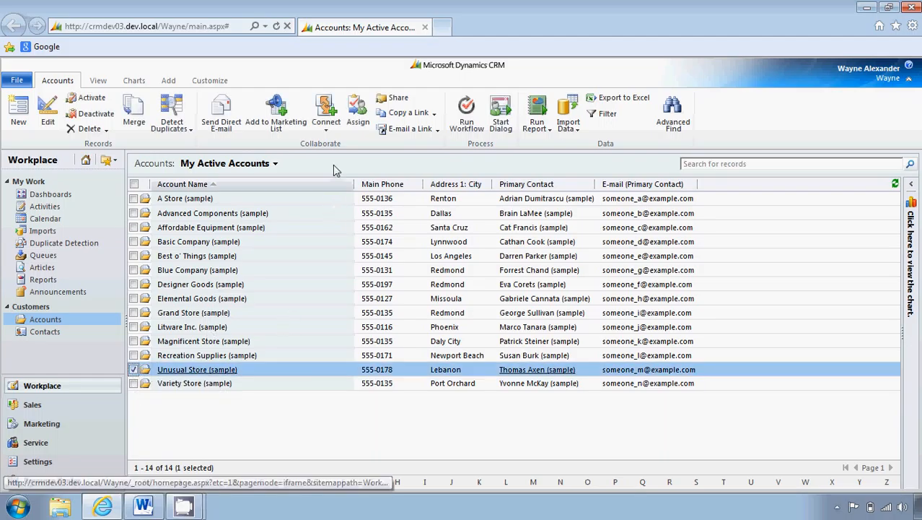
pyautogui.click(327, 124)
pyautogui.click(332, 143)
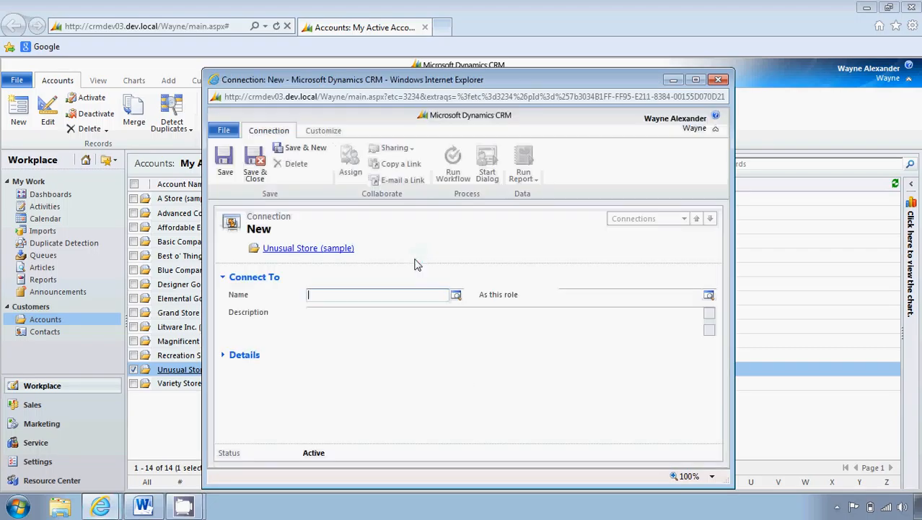
# Connect the account to the sample contact from Designer Goods as Former Employee, and save and close the connection
pyautogui.click(456, 295)
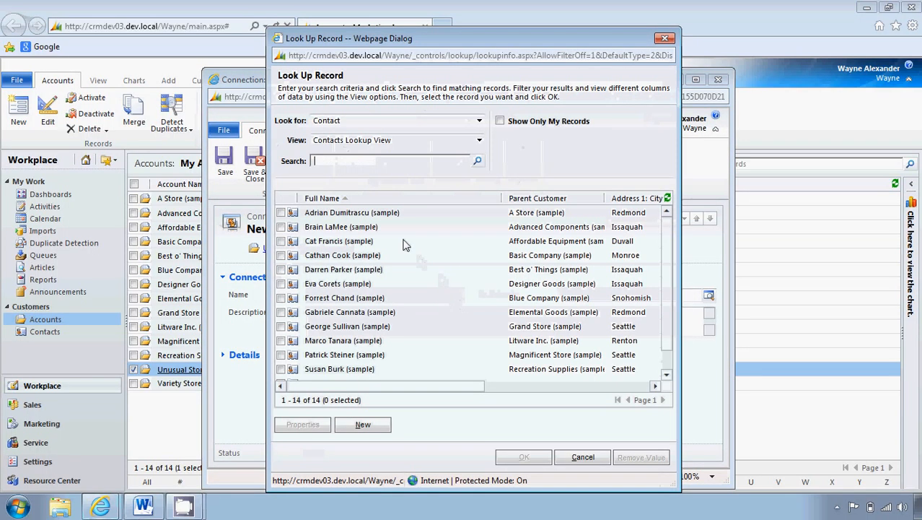
pyautogui.click(286, 285)
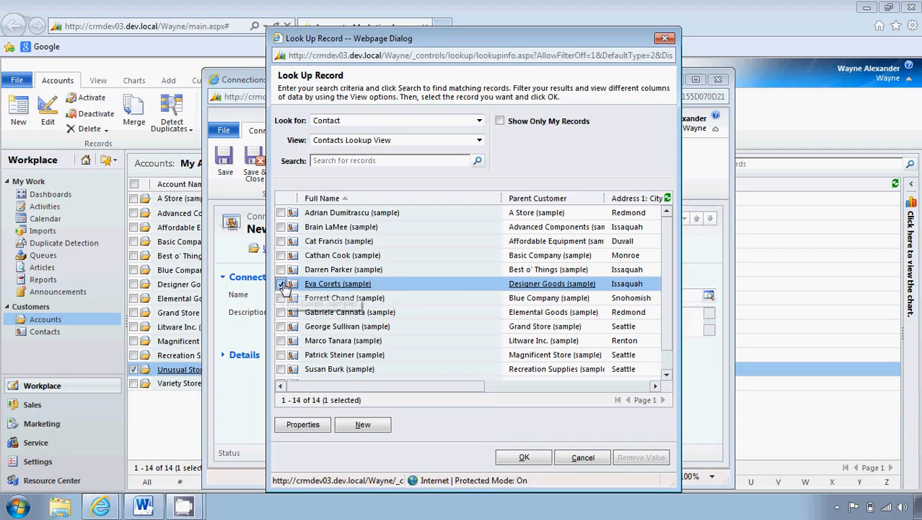
pyautogui.click(524, 457)
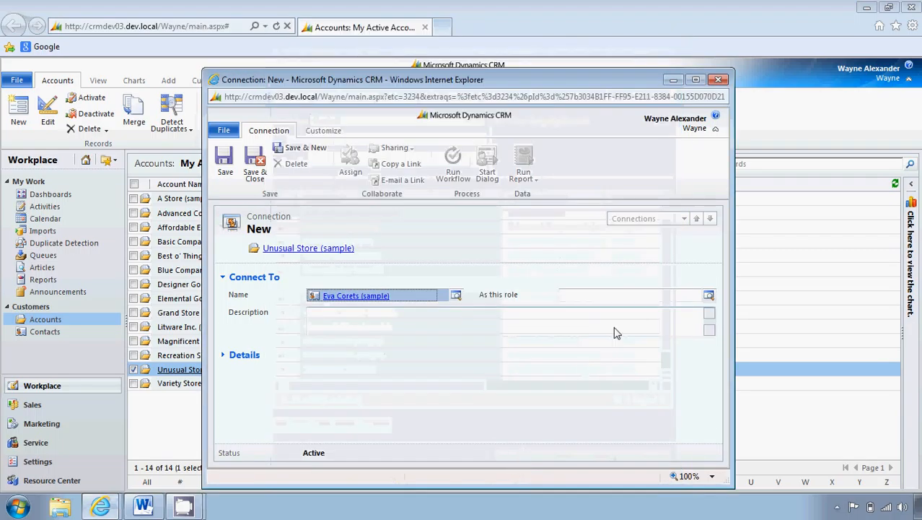
pyautogui.click(709, 296)
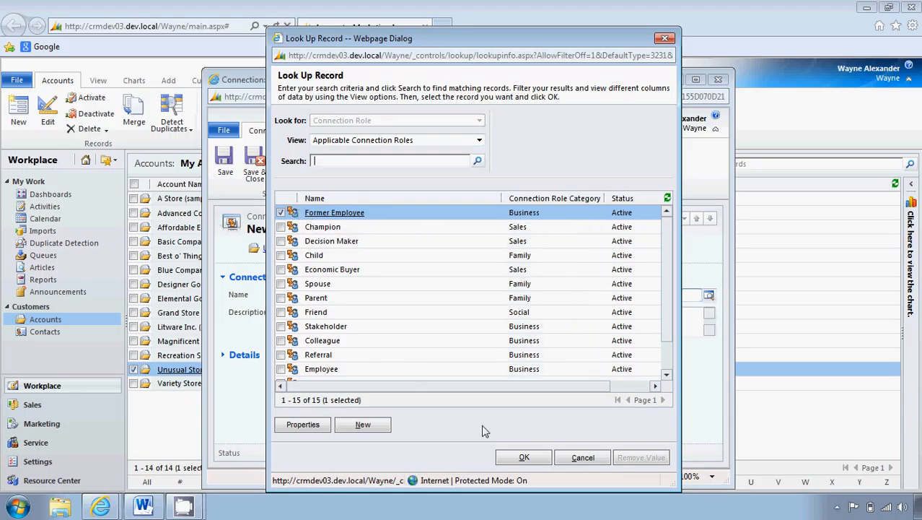
pyautogui.click(524, 456)
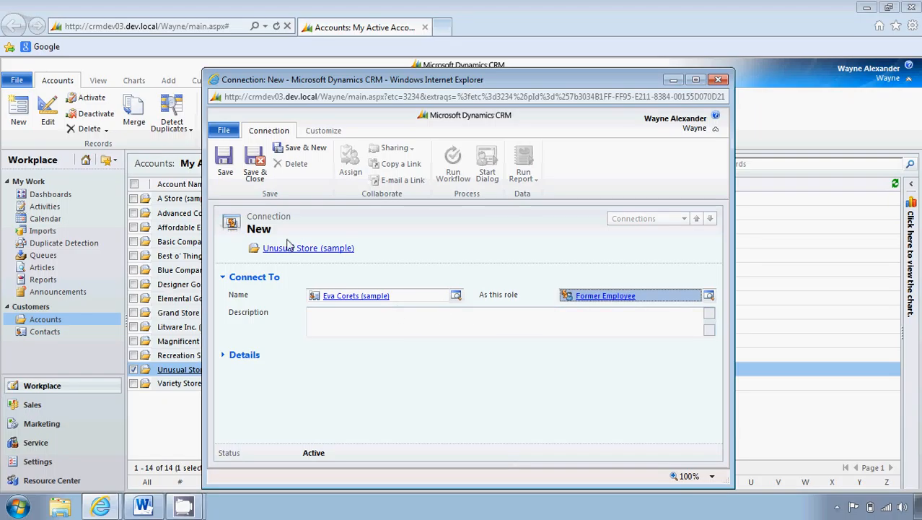
pyautogui.click(264, 186)
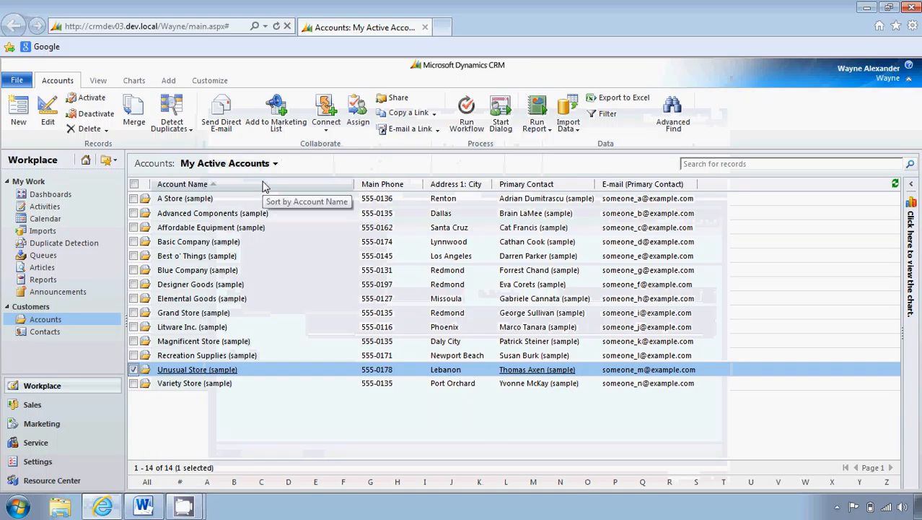
# Review the connections of the Unusual Store (sample) account and those of its connected contact
pyautogui.click(222, 370)
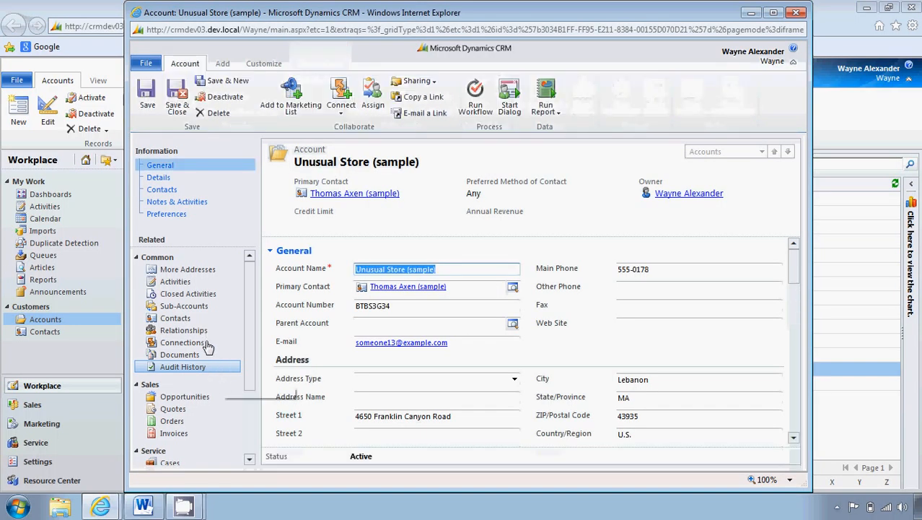
pyautogui.click(207, 343)
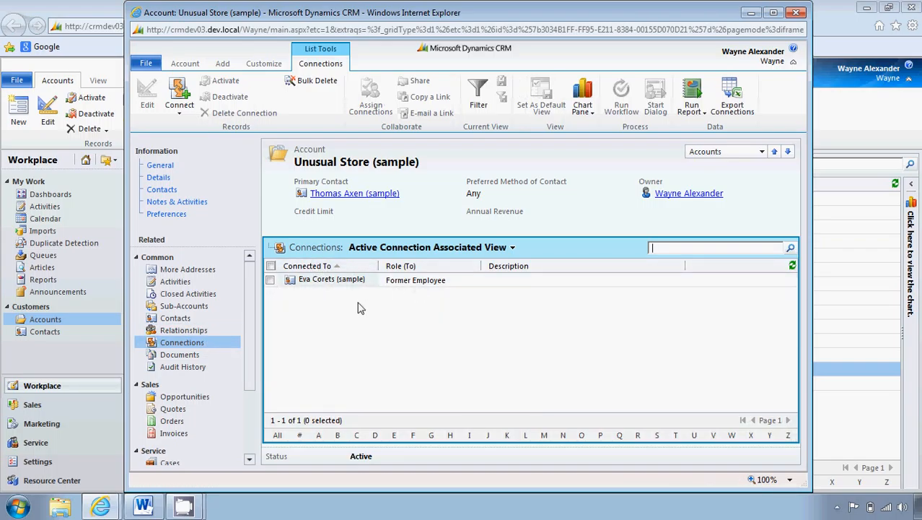
pyautogui.click(326, 281)
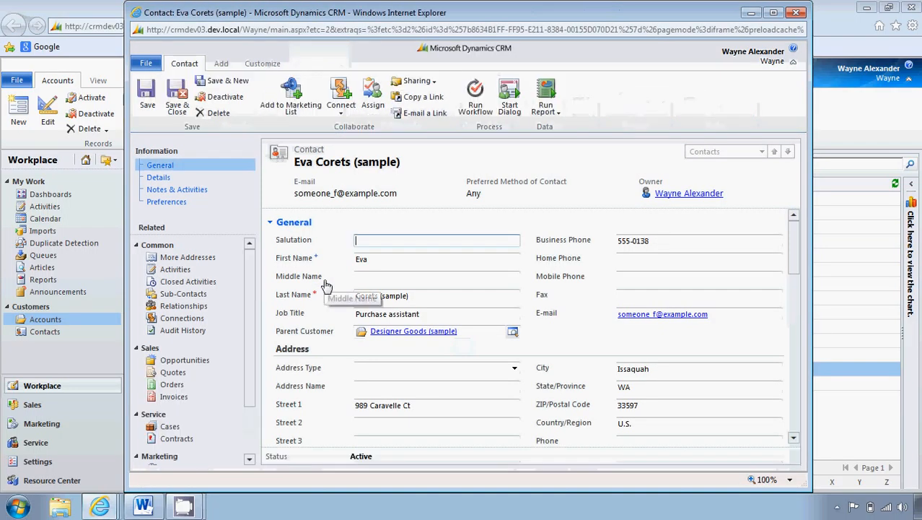
pyautogui.click(210, 322)
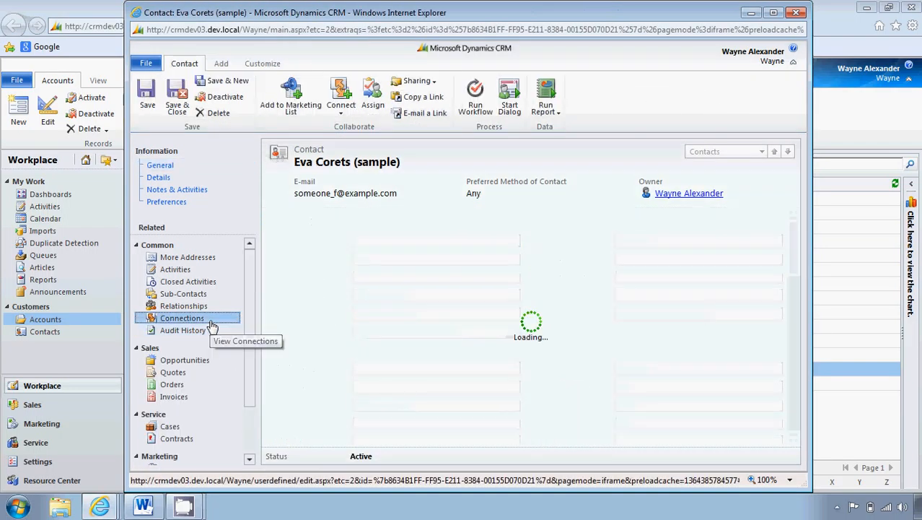